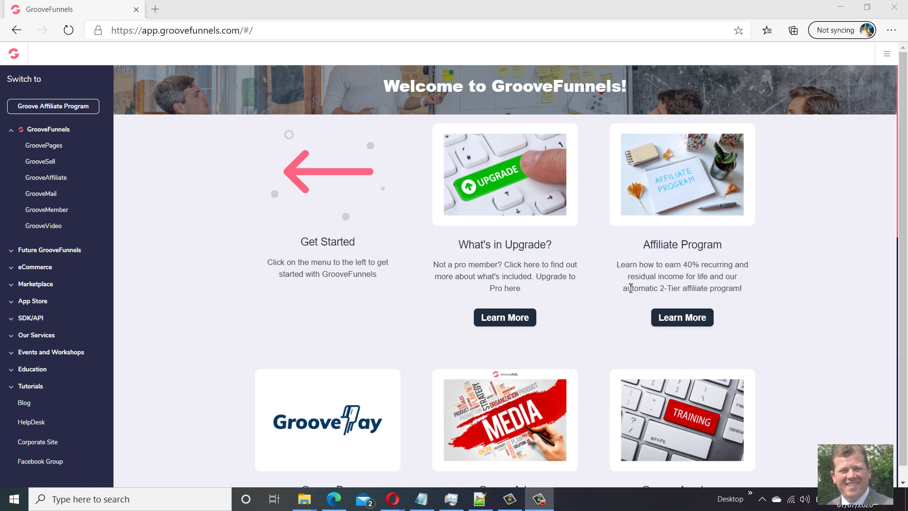
Step: Go to GroovePages My Sites and open Video Lander1 in the page editor
{"action": "left_click", "coordinate": [41, 146]}
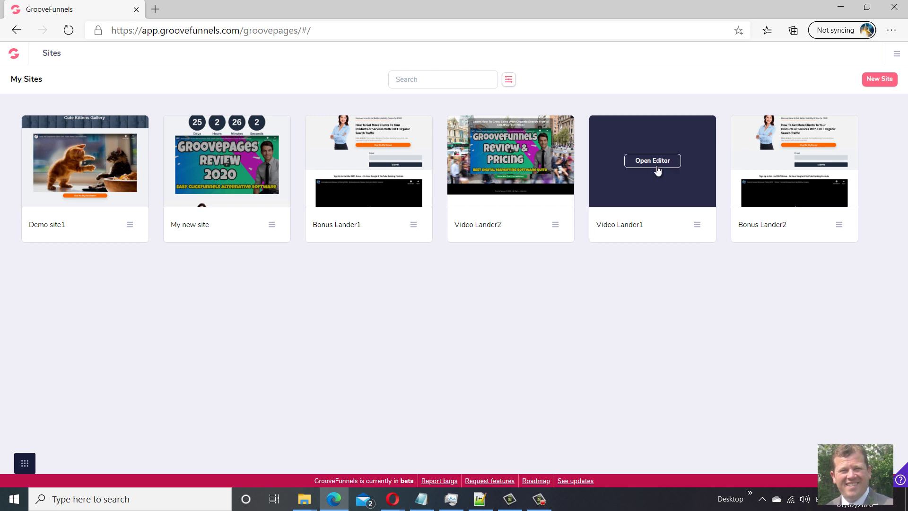
{"action": "left_click", "coordinate": [656, 164]}
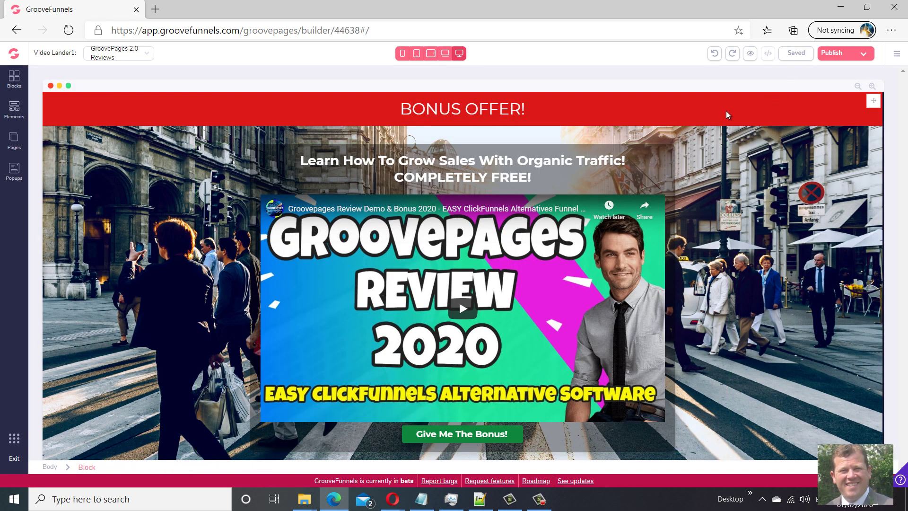
Step: Check the BONUS OFFER heading's settings, then save the Video Lander1 page until it shows Saved
{"action": "left_click", "coordinate": [571, 112]}
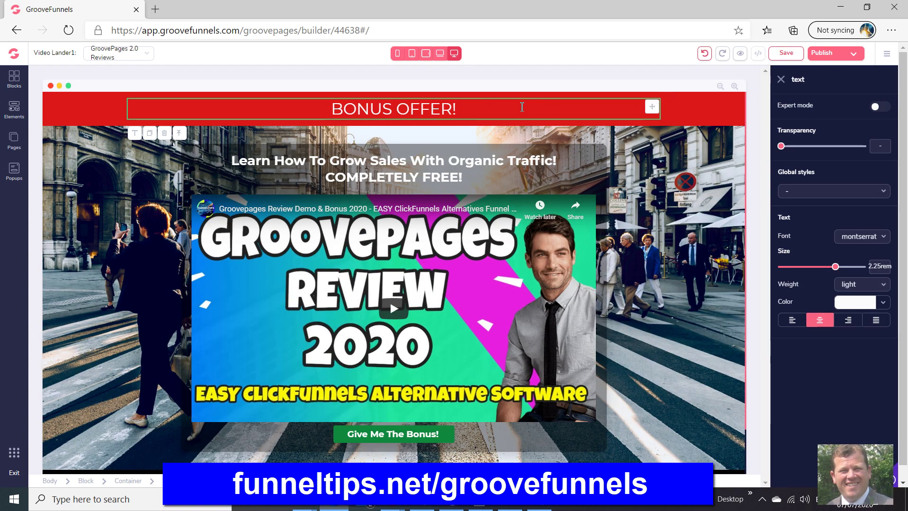
{"action": "left_click", "coordinate": [781, 79]}
{"action": "left_click", "coordinate": [796, 53]}
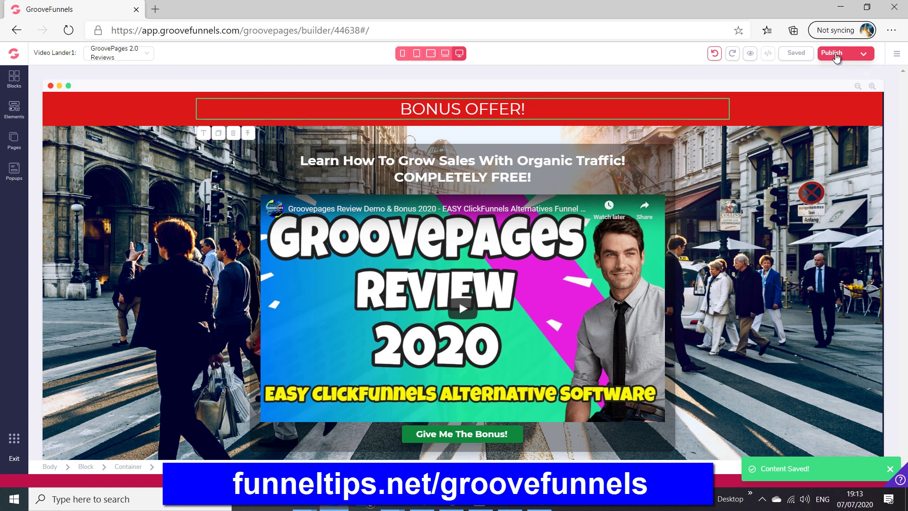
Step: Review the funneltips subdomain in Publish settings and cancel, leaving it unchanged
{"action": "left_click", "coordinate": [866, 56]}
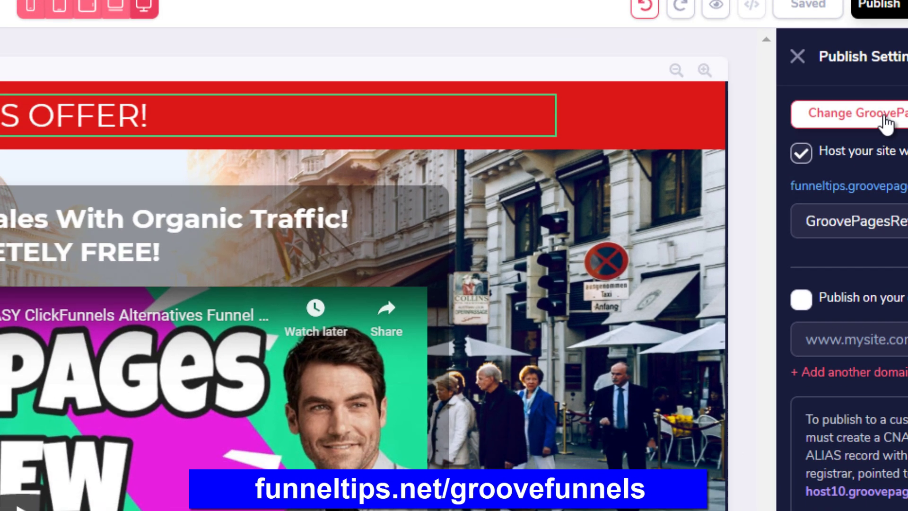
{"action": "left_click", "coordinate": [681, 203]}
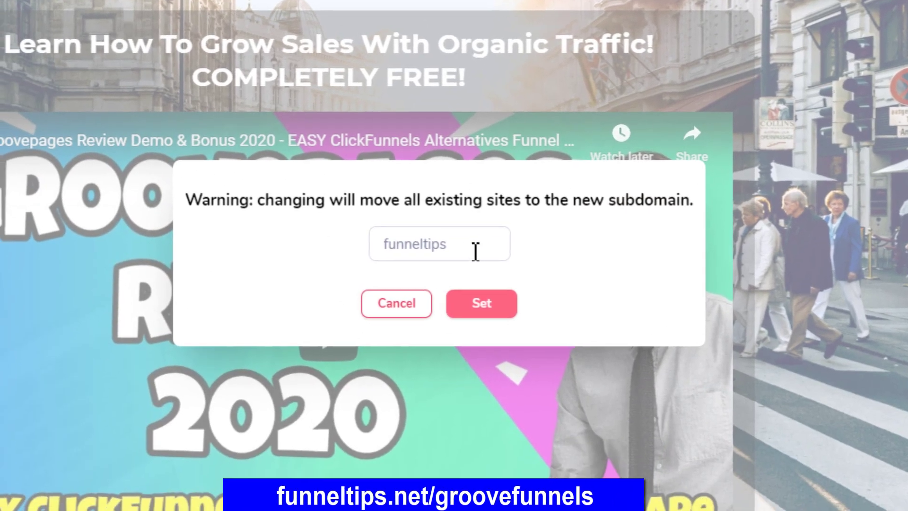
{"action": "left_click", "coordinate": [479, 249]}
{"action": "left_click", "coordinate": [408, 307]}
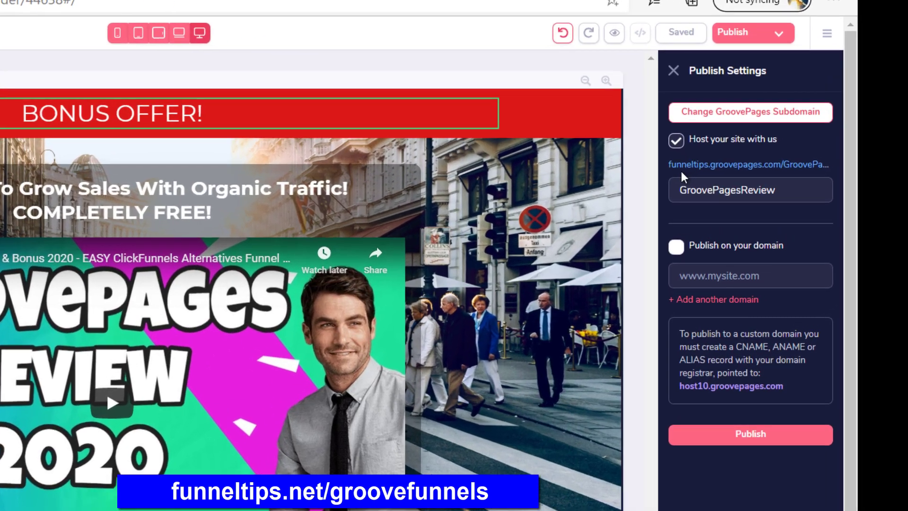
{"action": "left_click_drag", "start_coordinate": [757, 142], "coordinate": [833, 147]}
{"action": "mouse_move", "coordinate": [677, 217]}
{"action": "left_mouse_down"}
{"action": "mouse_move", "coordinate": [689, 208]}
{"action": "mouse_move", "coordinate": [694, 216]}
{"action": "left_mouse_up"}
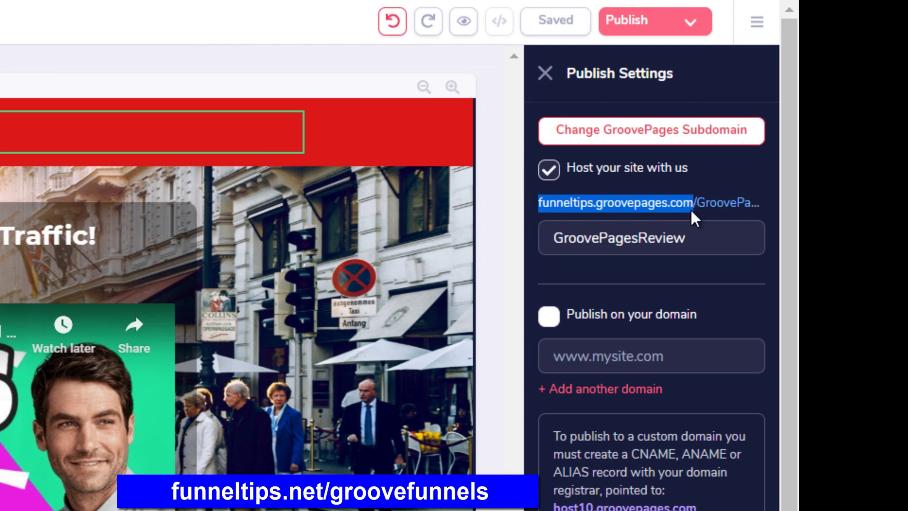
{"action": "left_click", "coordinate": [708, 236]}
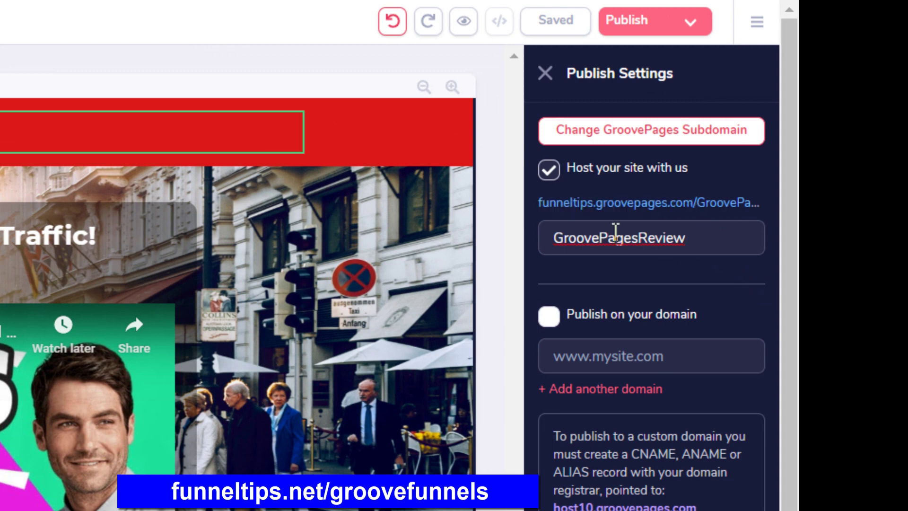
{"action": "left_click_drag", "start_coordinate": [709, 242], "coordinate": [559, 223]}
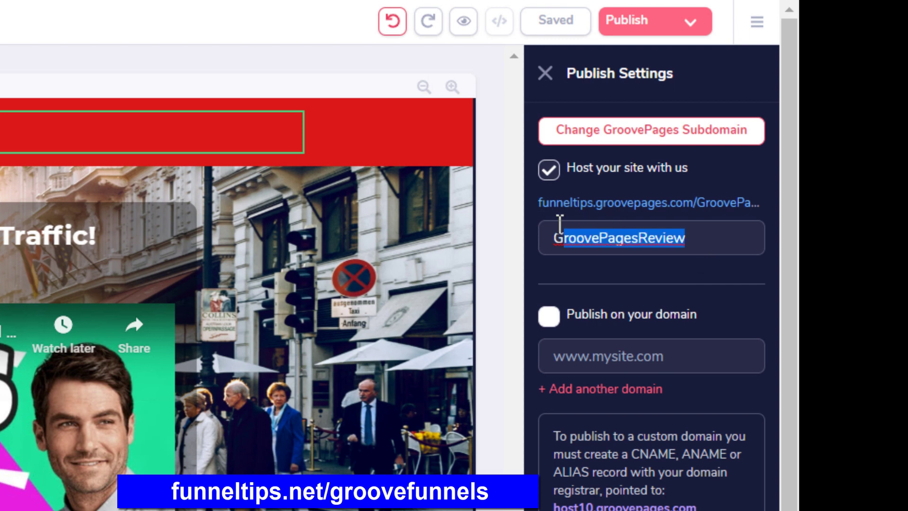
{"action": "left_click", "coordinate": [742, 268]}
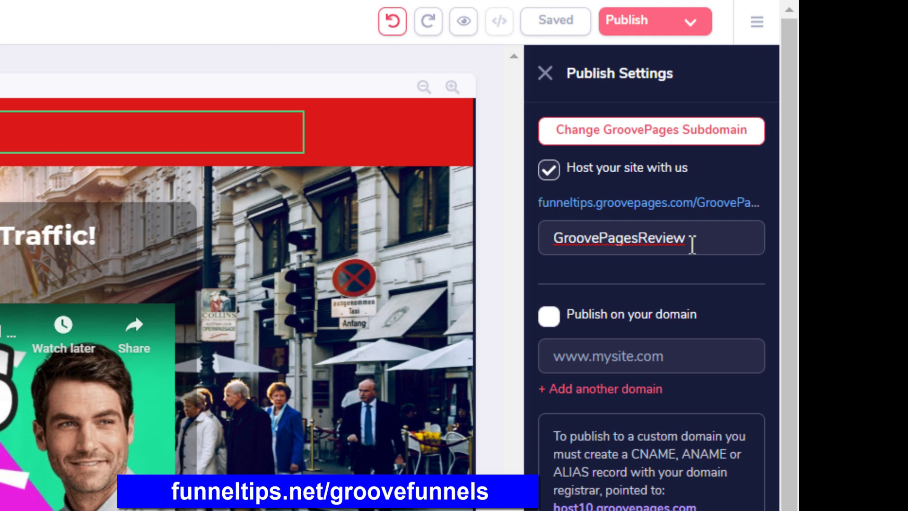
{"action": "left_click_drag", "start_coordinate": [688, 239], "coordinate": [590, 227]}
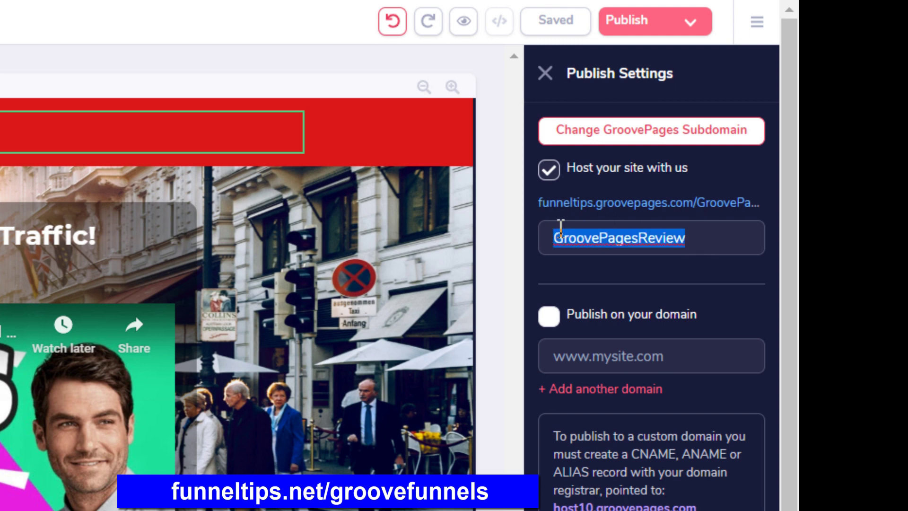
{"action": "left_click", "coordinate": [704, 244]}
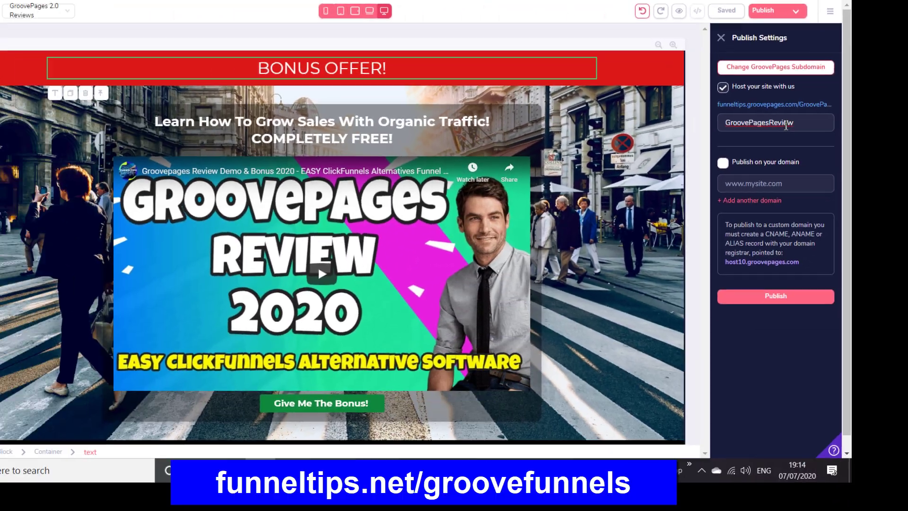
{"action": "left_click_drag", "start_coordinate": [706, 245], "coordinate": [565, 237]}
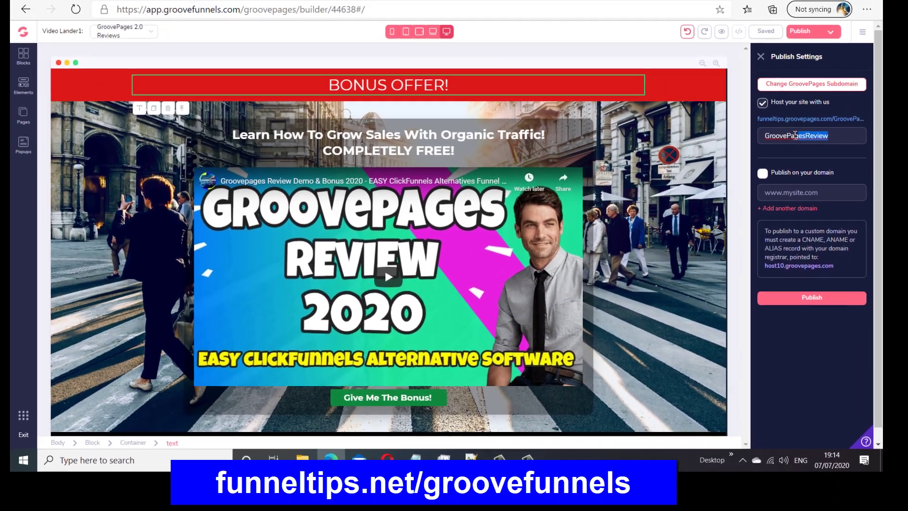
{"action": "left_click", "coordinate": [846, 165]}
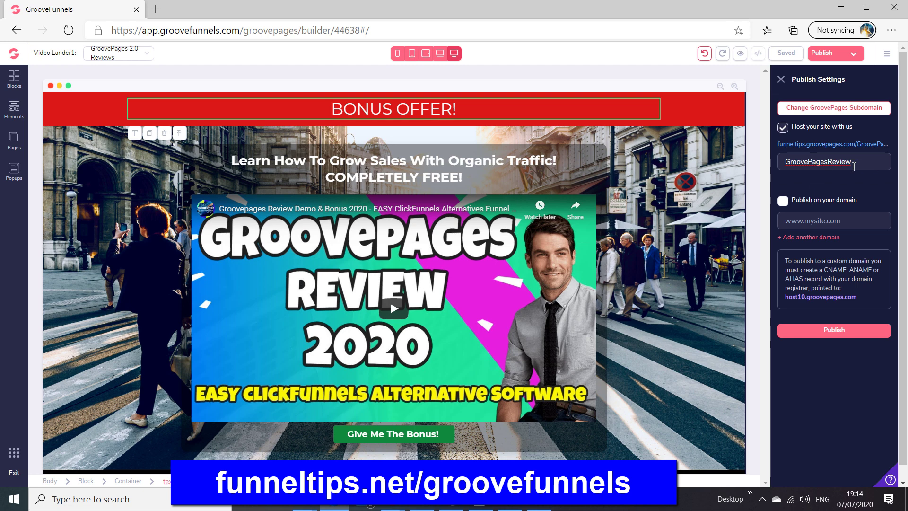
Step: Open funneltips.groovepages.com/groovepagesreview in a new tab and refresh it to show FREE VIDEO!
{"action": "right_click", "coordinate": [828, 145]}
{"action": "left_click", "coordinate": [776, 154]}
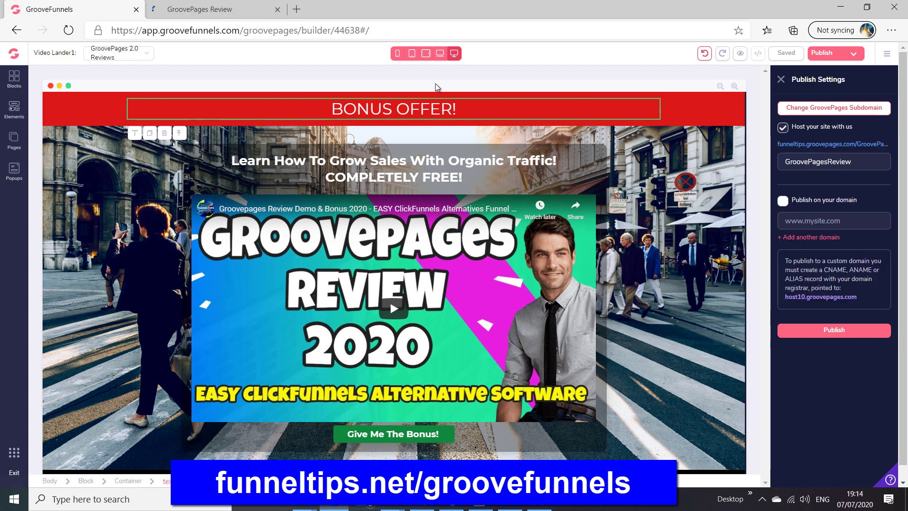
{"action": "key", "text": "ctrl+Tab"}
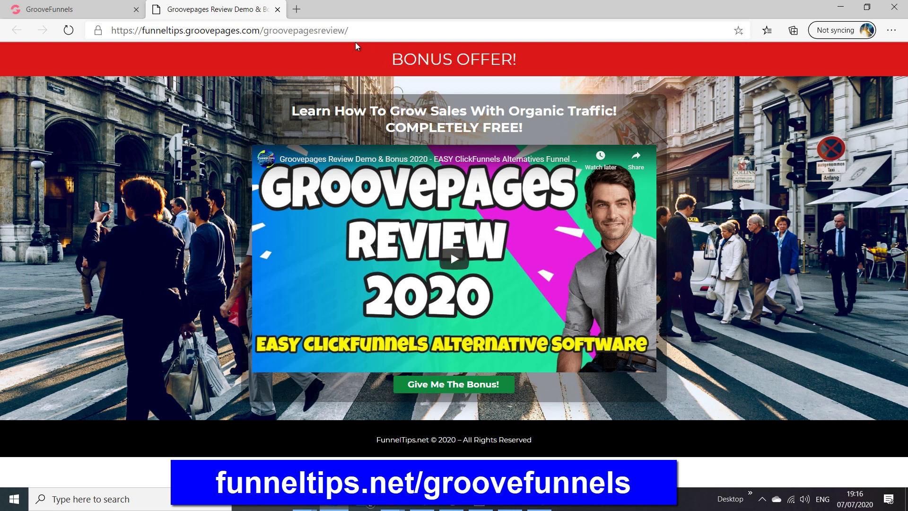
{"action": "left_click", "coordinate": [113, 12]}
{"action": "key", "text": "F5"}
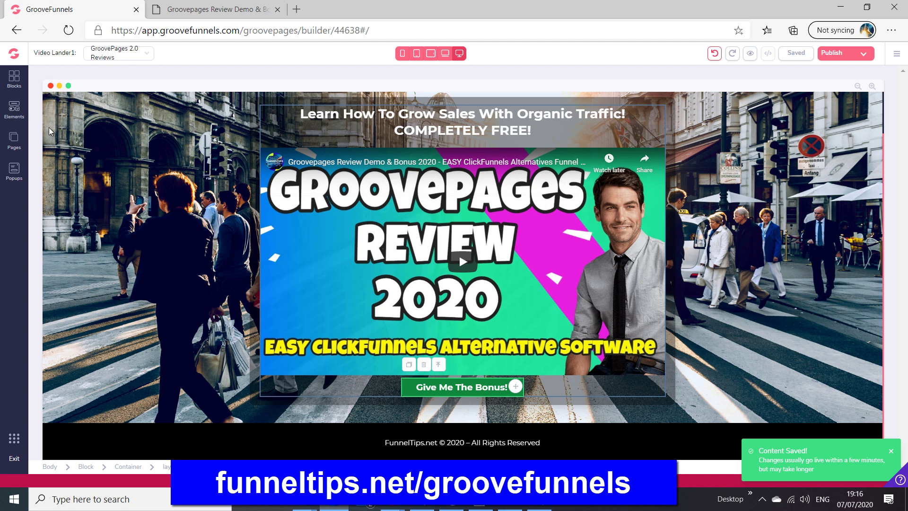
Step: Add a new blank page, Page 2, to the site
{"action": "left_click", "coordinate": [14, 138]}
{"action": "left_click", "coordinate": [142, 79]}
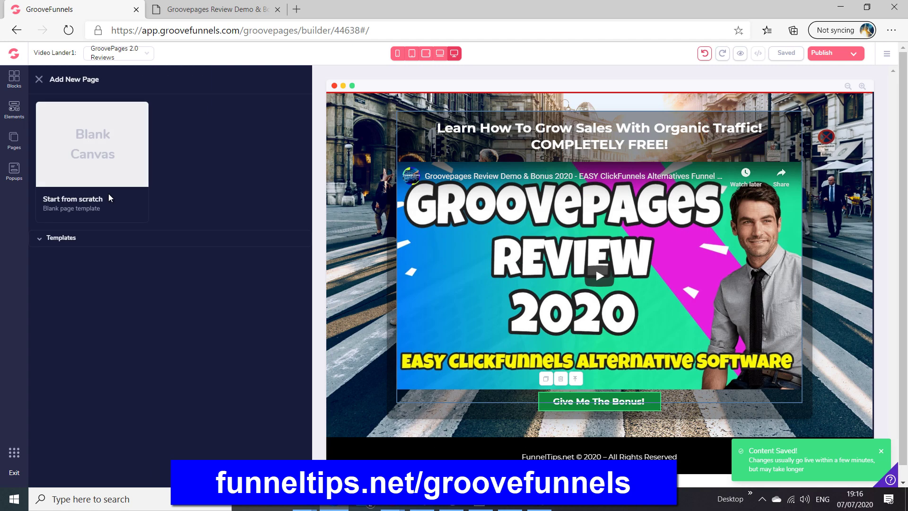
{"action": "left_click", "coordinate": [102, 141]}
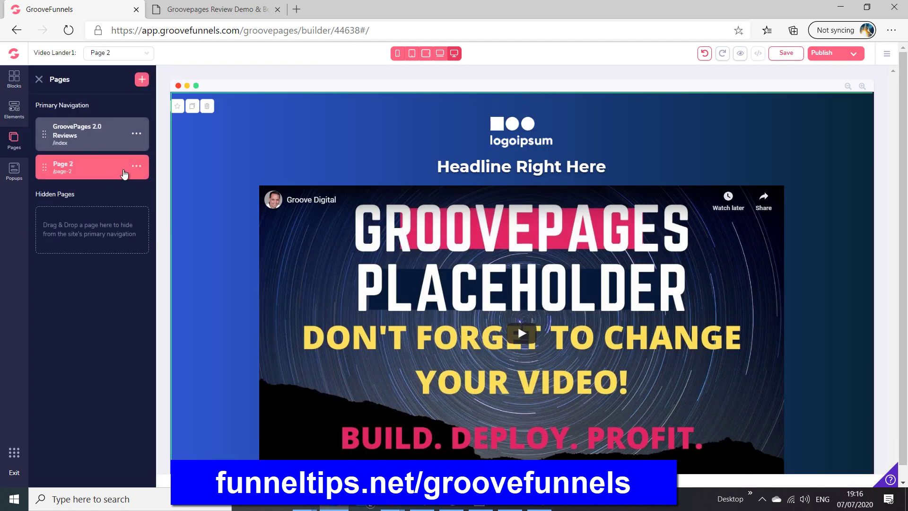
Step: Check Page 2's settings, then move it into Hidden Pages
{"action": "left_click", "coordinate": [135, 170]}
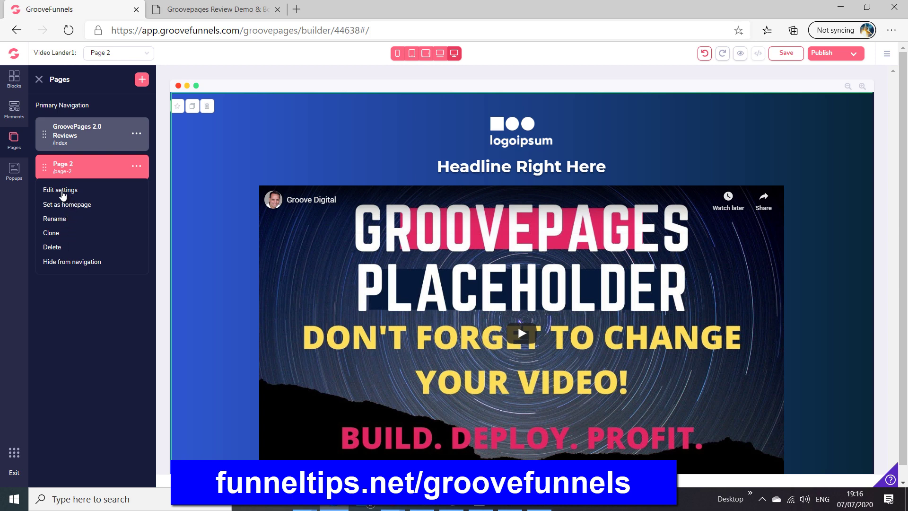
{"action": "left_click", "coordinate": [65, 192]}
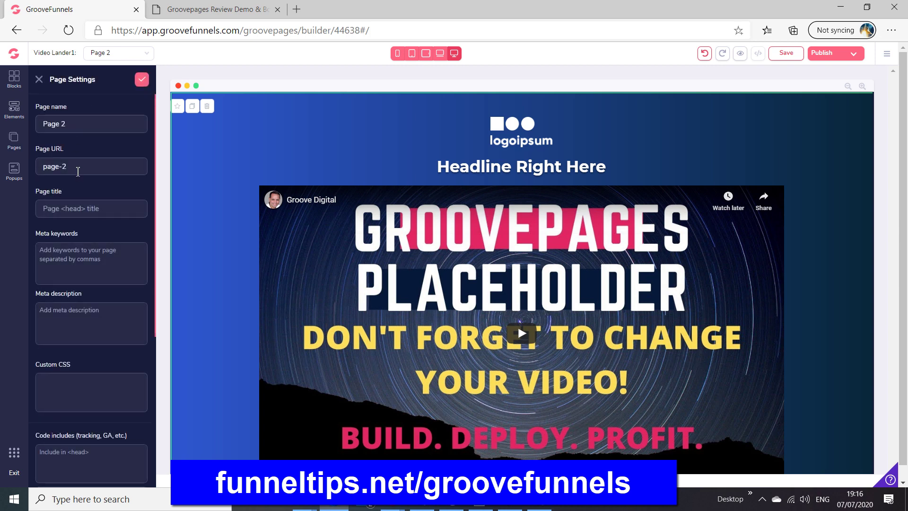
{"action": "left_click", "coordinate": [39, 79]}
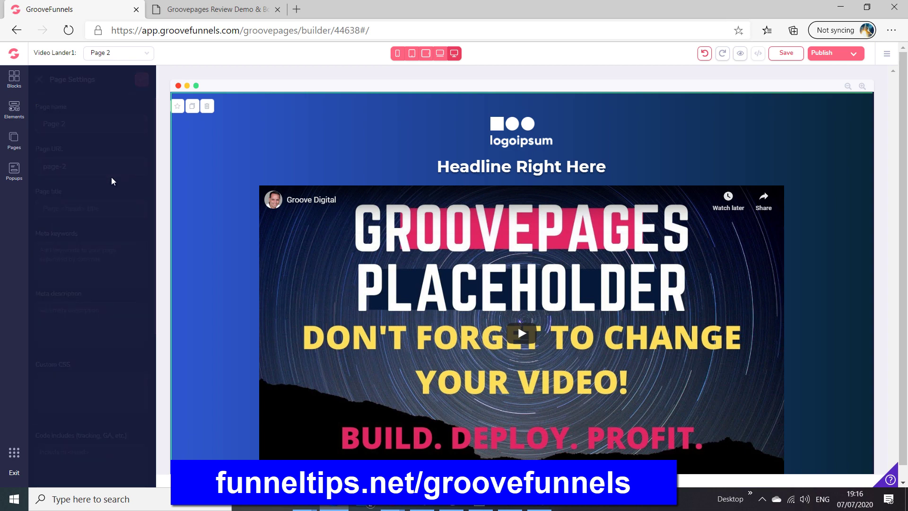
{"action": "left_click_drag", "start_coordinate": [95, 171], "coordinate": [120, 218]}
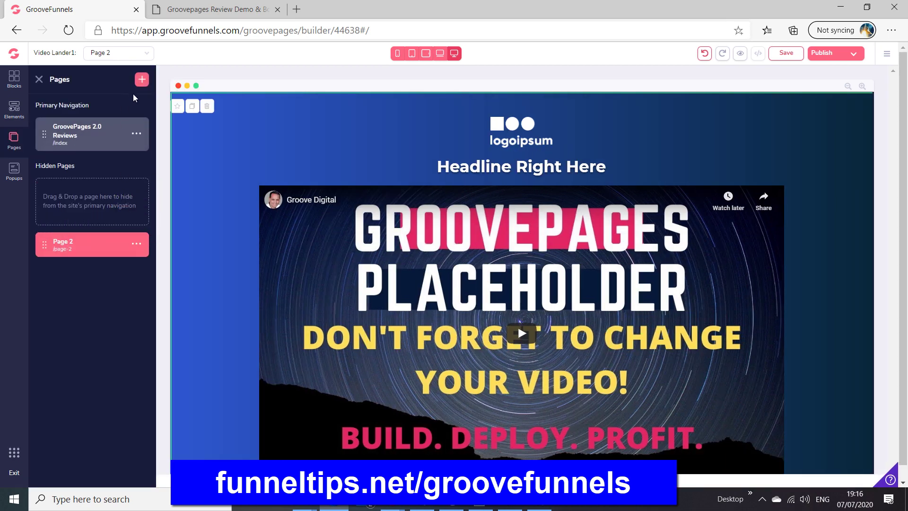
Step: Publish the site to the funneltips subdomain and switch to the Groovepages Review Demo tab
{"action": "left_click", "coordinate": [39, 79]}
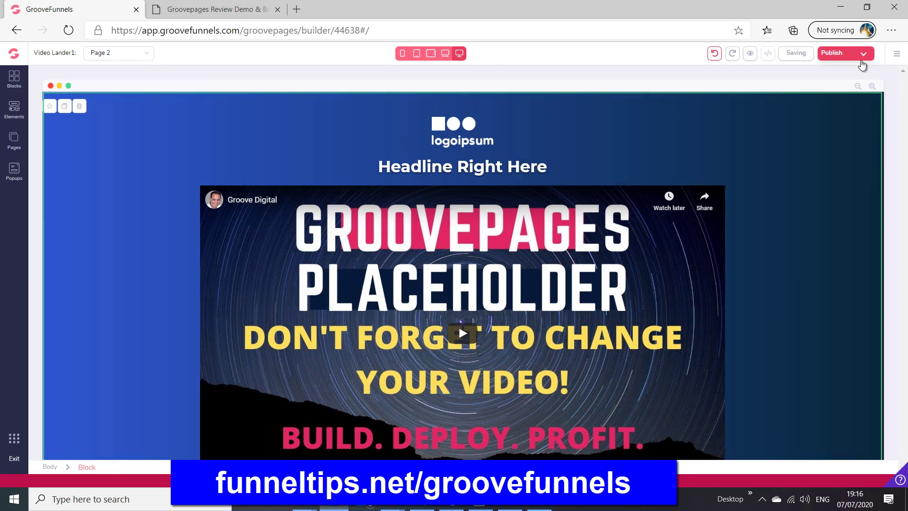
{"action": "left_click", "coordinate": [848, 55]}
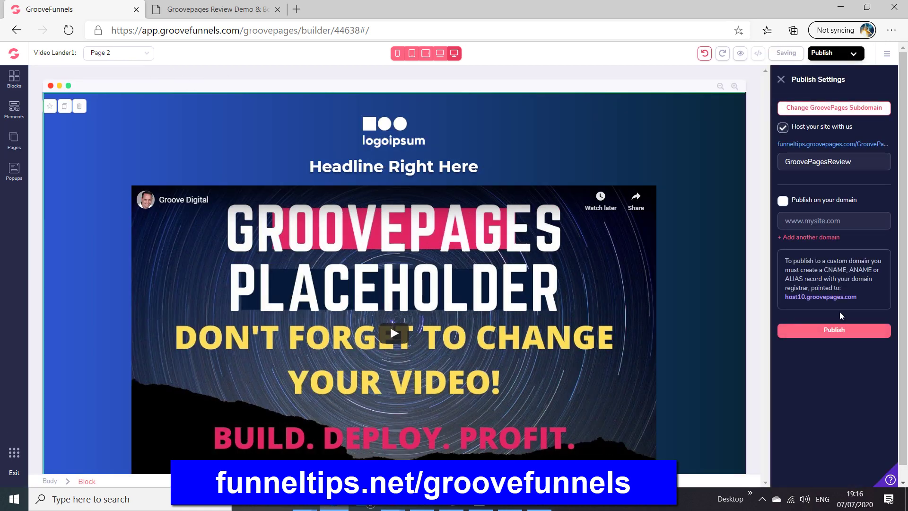
{"action": "left_click", "coordinate": [835, 330]}
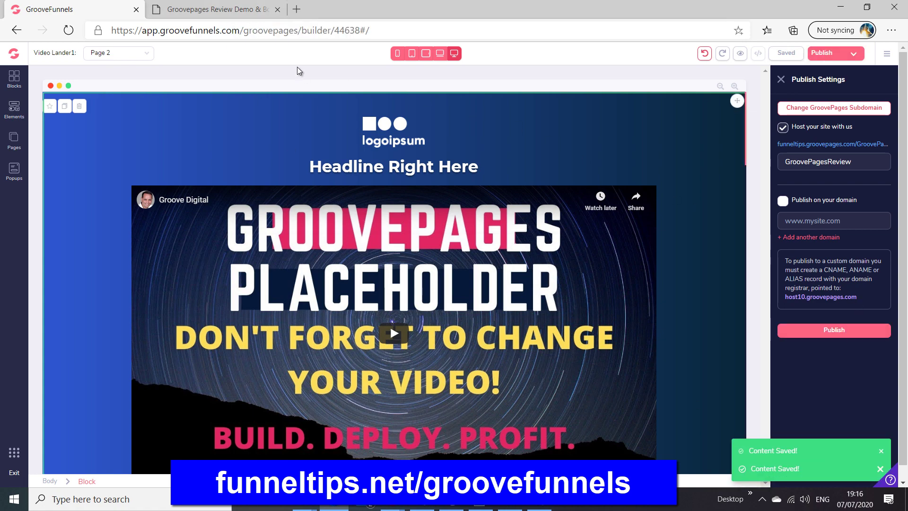
{"action": "left_click", "coordinate": [244, 11]}
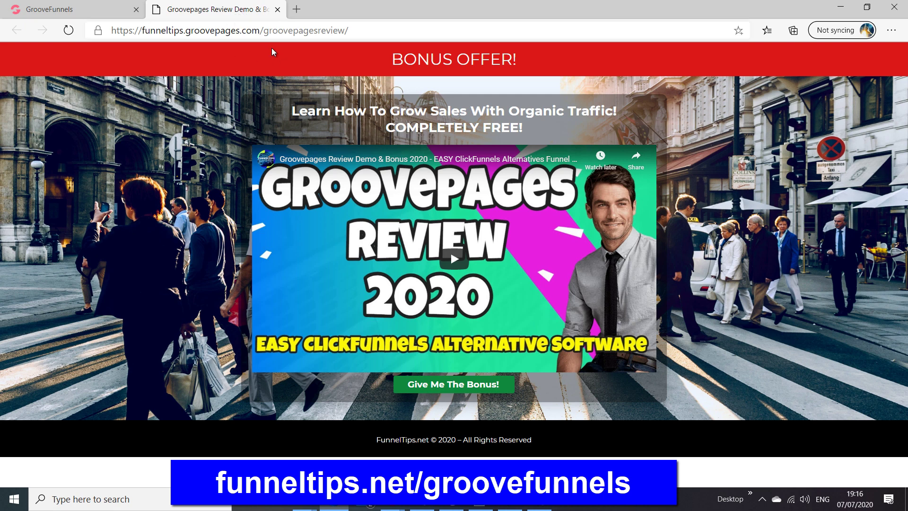
Step: Append page-2 to the groovepagesreview address to load the hidden Page 2
{"action": "left_click", "coordinate": [367, 33]}
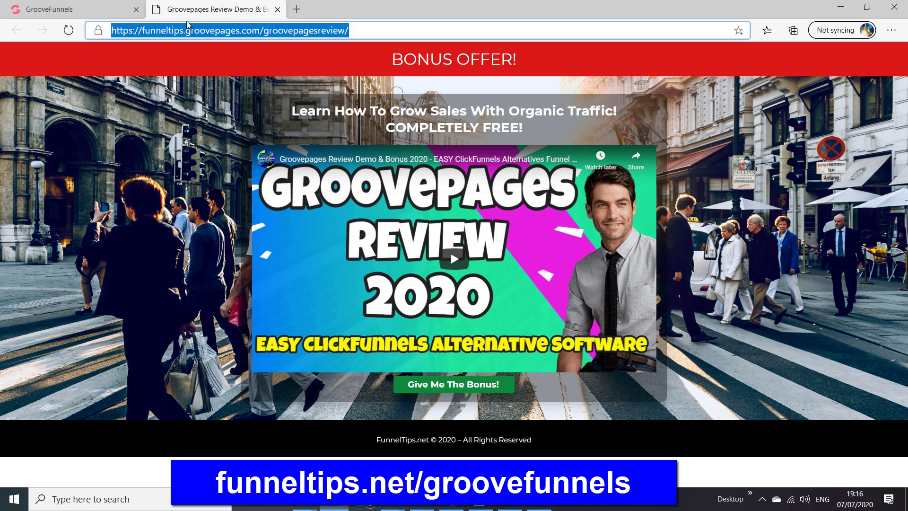
{"action": "left_click", "coordinate": [145, 34]}
{"action": "double_click", "coordinate": [161, 34]}
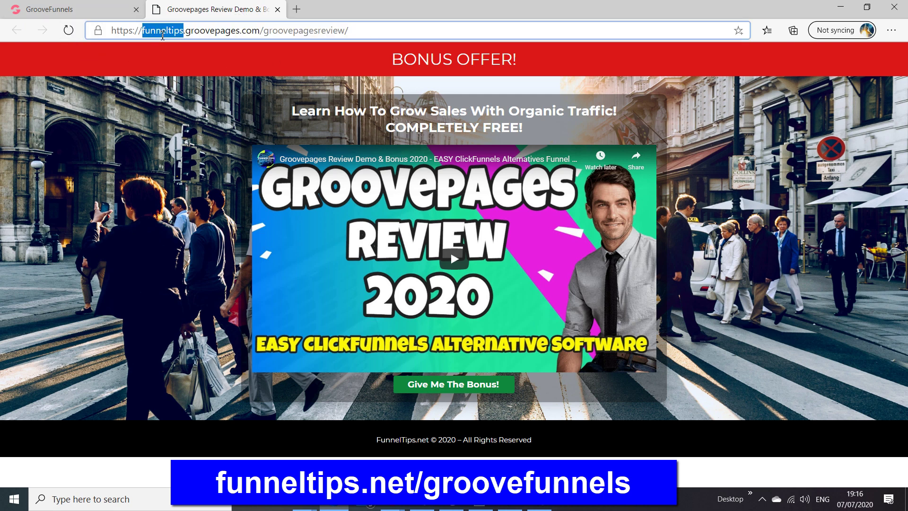
{"action": "left_click", "coordinate": [316, 34]}
{"action": "double_click", "coordinate": [303, 33]}
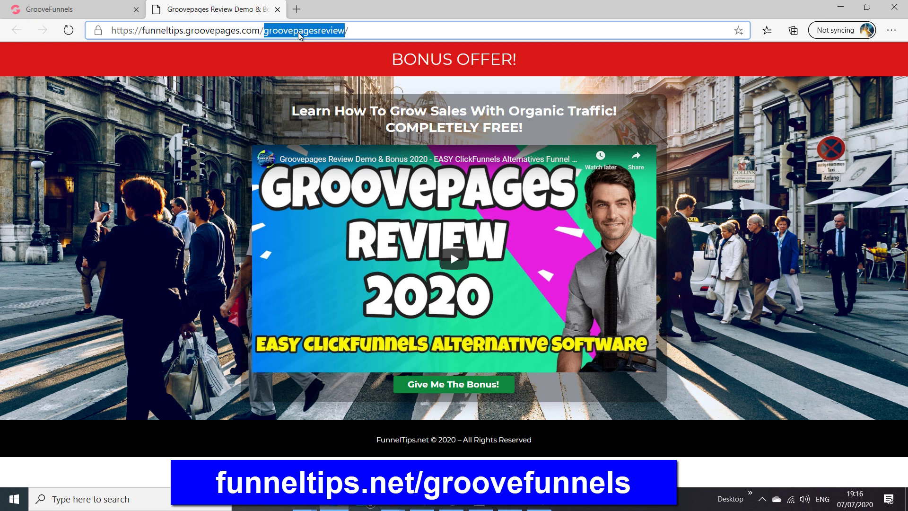
{"action": "left_click", "coordinate": [360, 36]}
{"action": "type", "text": "page"}
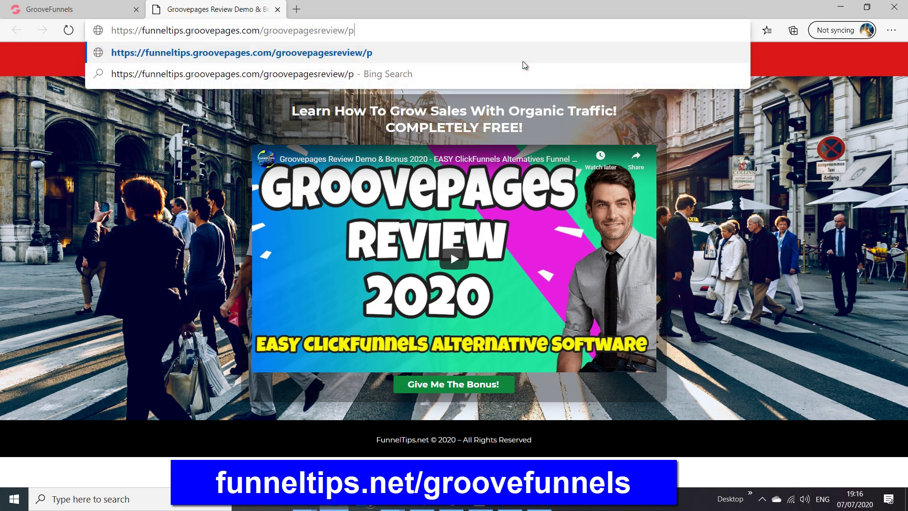
{"action": "type", "text": "-2"}
{"action": "key", "text": "Return"}
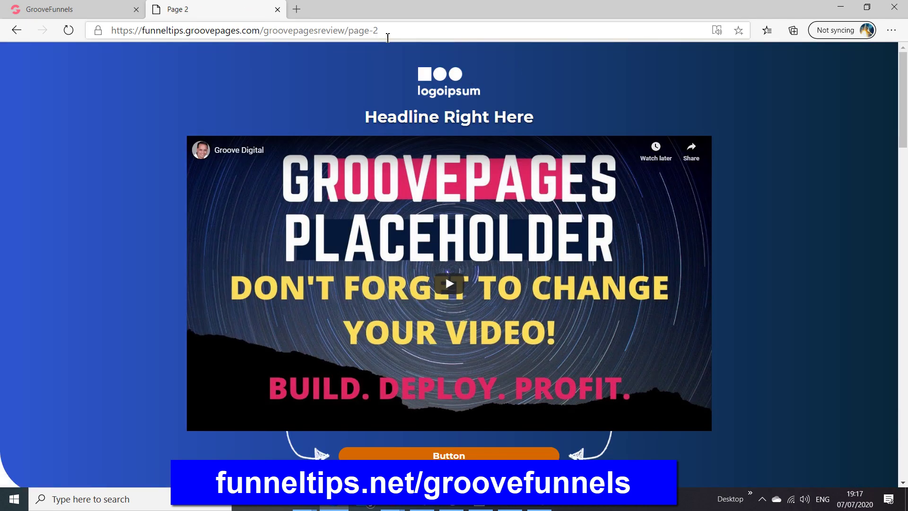
Step: Replace page-2 with index in the address to load the index page
{"action": "left_click", "coordinate": [391, 31]}
{"action": "left_click", "coordinate": [359, 32]}
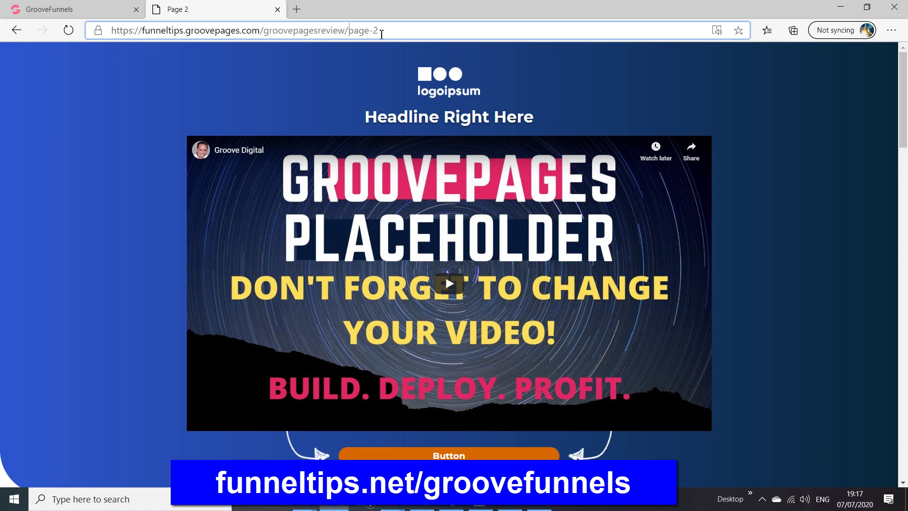
{"action": "left_click", "coordinate": [381, 31], "text": "shift"}
{"action": "type", "text": "index"}
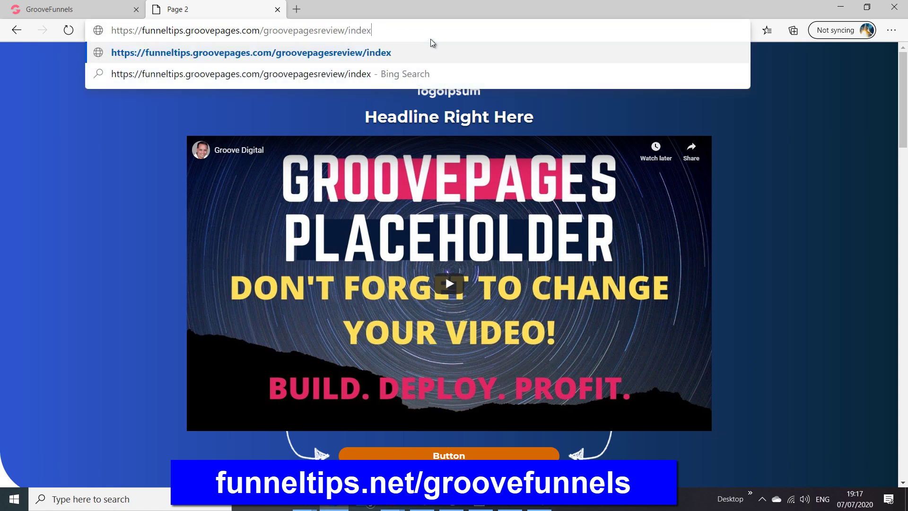
{"action": "key", "text": "Return"}
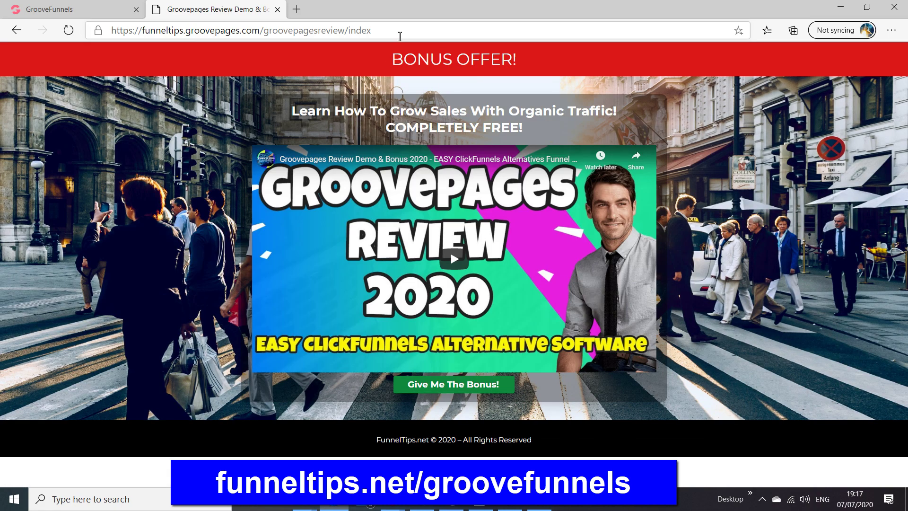
Step: Delete index from the address to load funneltips.groovepages.com/groovepagesreview/ at its root
{"action": "left_click", "coordinate": [369, 32]}
{"action": "left_click", "coordinate": [368, 32]}
{"action": "left_click_drag", "start_coordinate": [351, 31], "coordinate": [443, 43]}
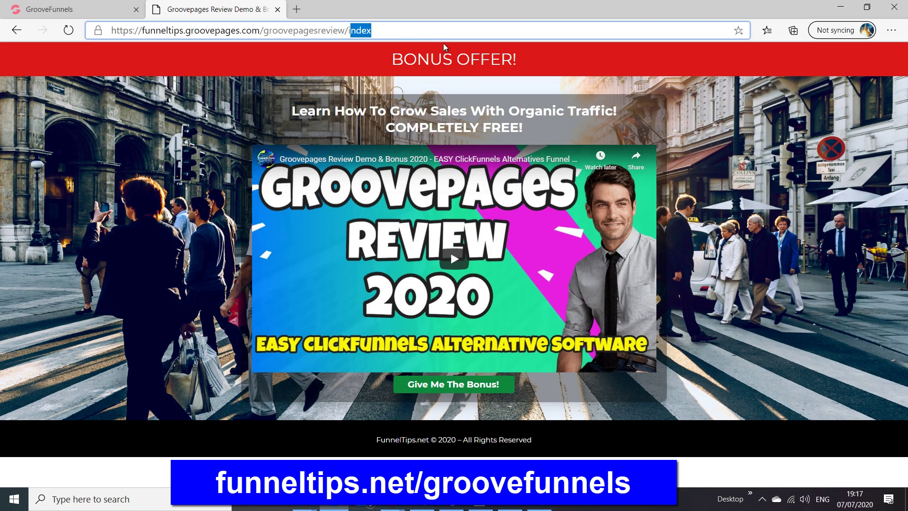
{"action": "key", "text": "BackSpace"}
{"action": "key", "text": "Return"}
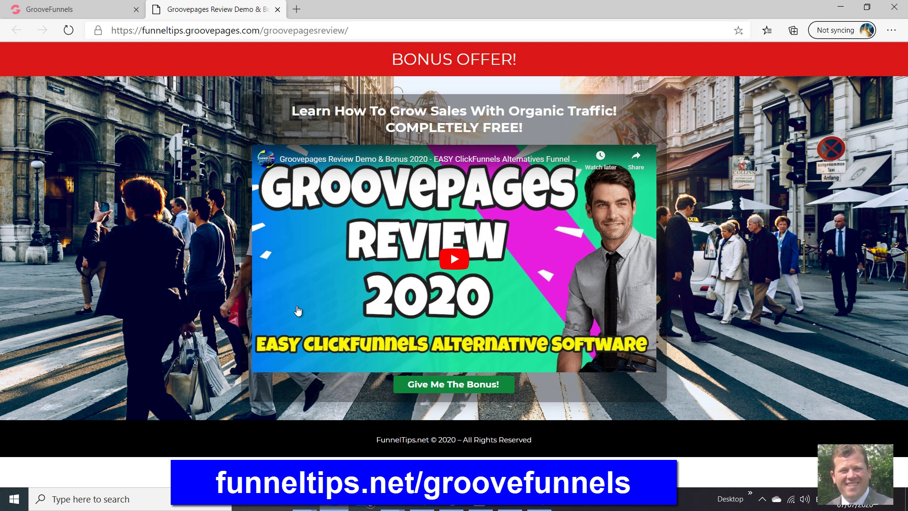
{"action": "left_click", "coordinate": [104, 8]}
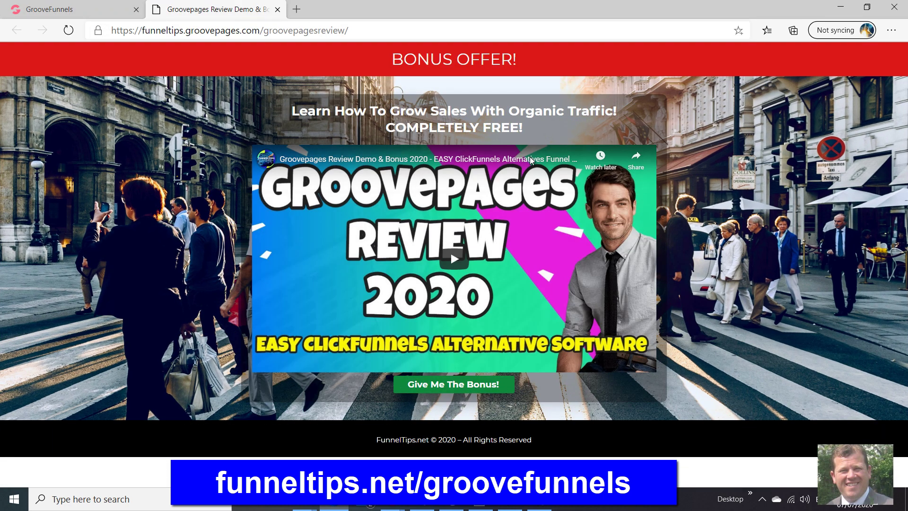